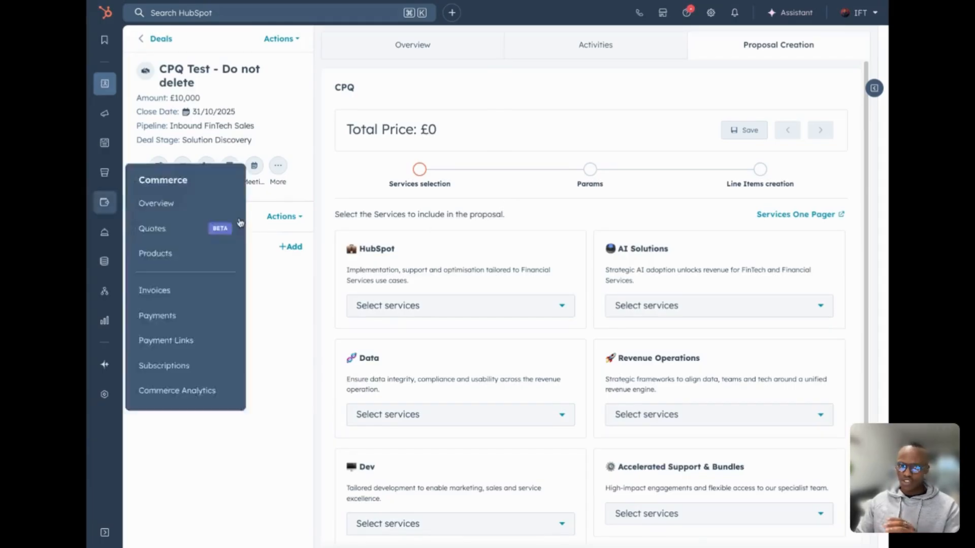
Select Data Integration & Tracking under Data and Web Design and Development under Dev as the proposal's services
{"action": "scroll", "coordinate": [511, 238], "scroll_direction": "down", "scroll_amount": 1}
{"action": "scroll", "coordinate": [511, 239], "scroll_direction": "down", "scroll_amount": 2}
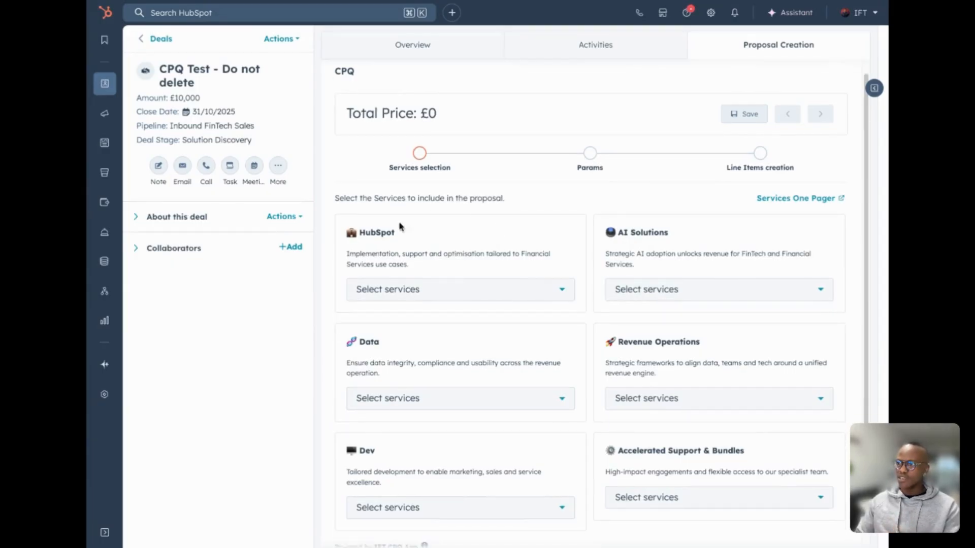
{"action": "scroll", "coordinate": [558, 274], "scroll_direction": "down", "scroll_amount": 3}
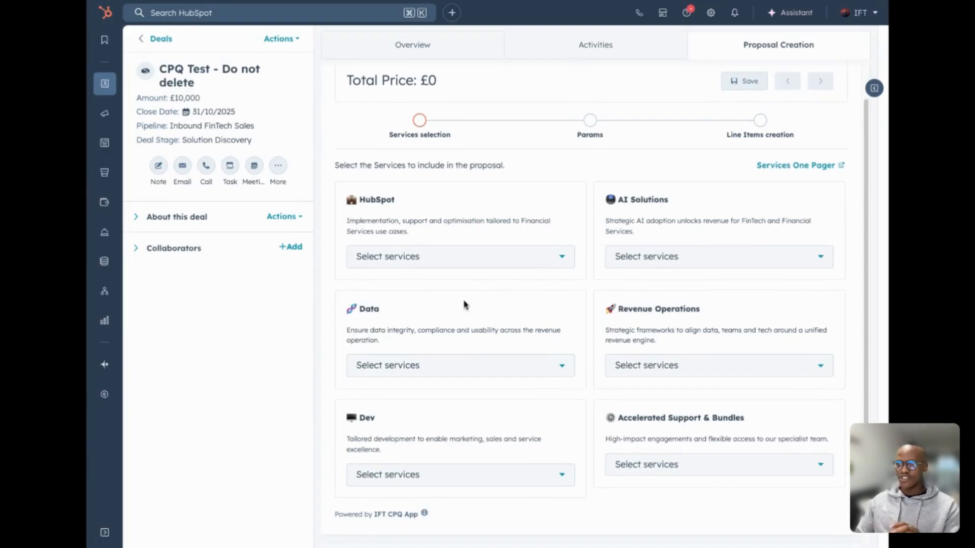
{"action": "scroll", "coordinate": [697, 321], "scroll_direction": "down", "scroll_amount": 2}
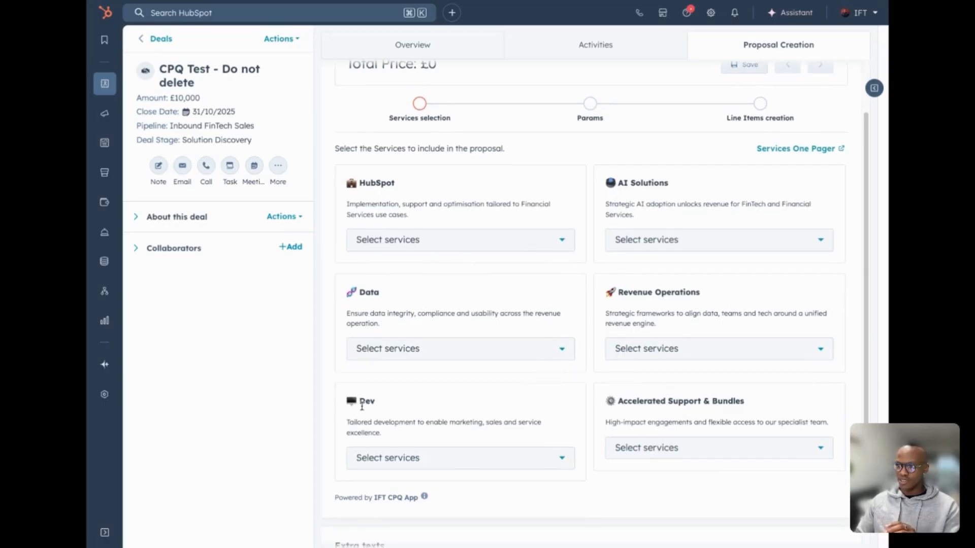
{"action": "scroll", "coordinate": [508, 402], "scroll_direction": "down", "scroll_amount": 1}
{"action": "scroll", "coordinate": [704, 404], "scroll_direction": "down", "scroll_amount": 2}
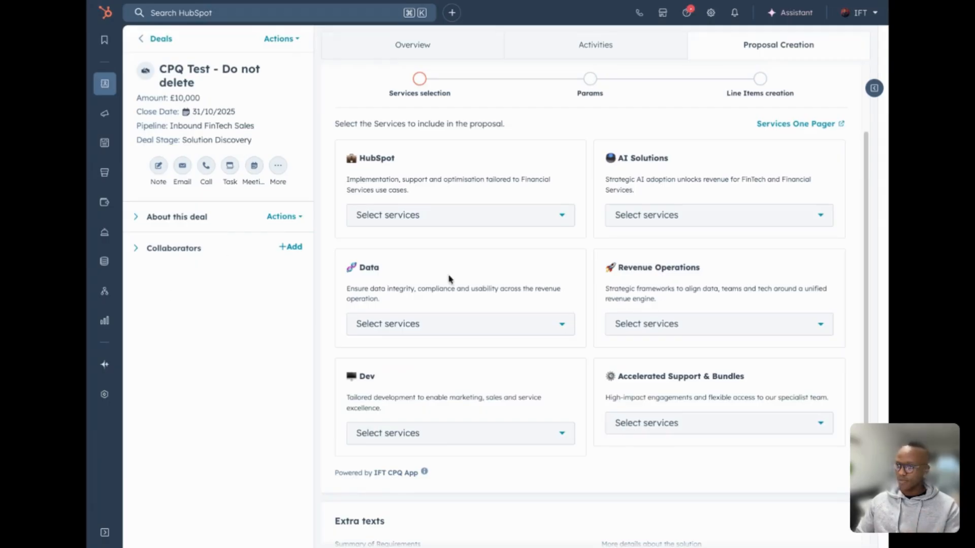
{"action": "left_click", "coordinate": [561, 329]}
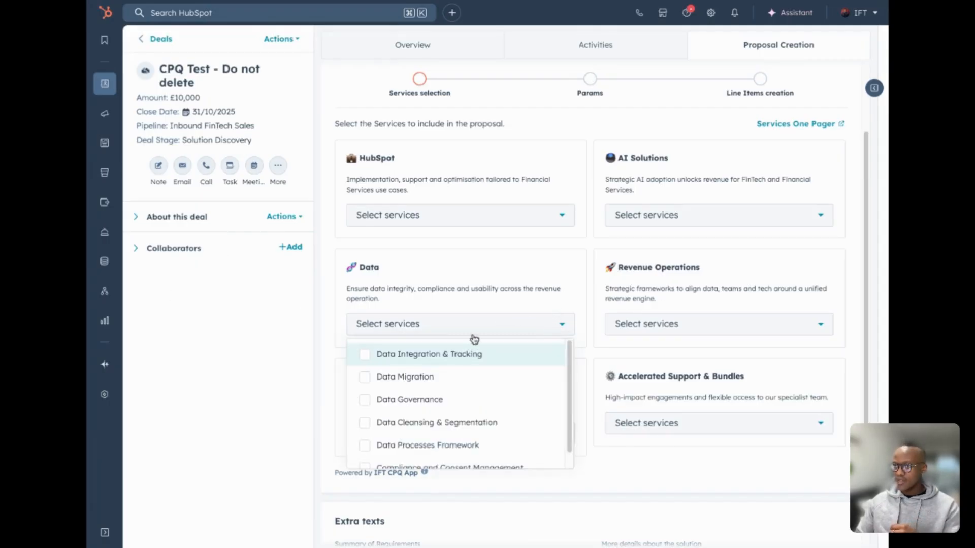
{"action": "left_click", "coordinate": [433, 351]}
{"action": "left_click", "coordinate": [564, 324]}
{"action": "left_click", "coordinate": [451, 433]}
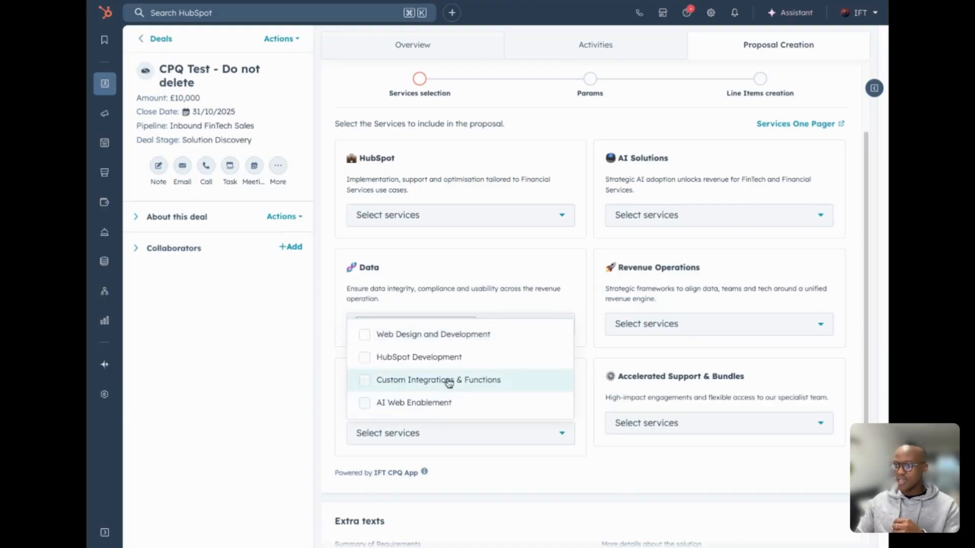
{"action": "left_click", "coordinate": [465, 337]}
{"action": "left_click", "coordinate": [573, 392]}
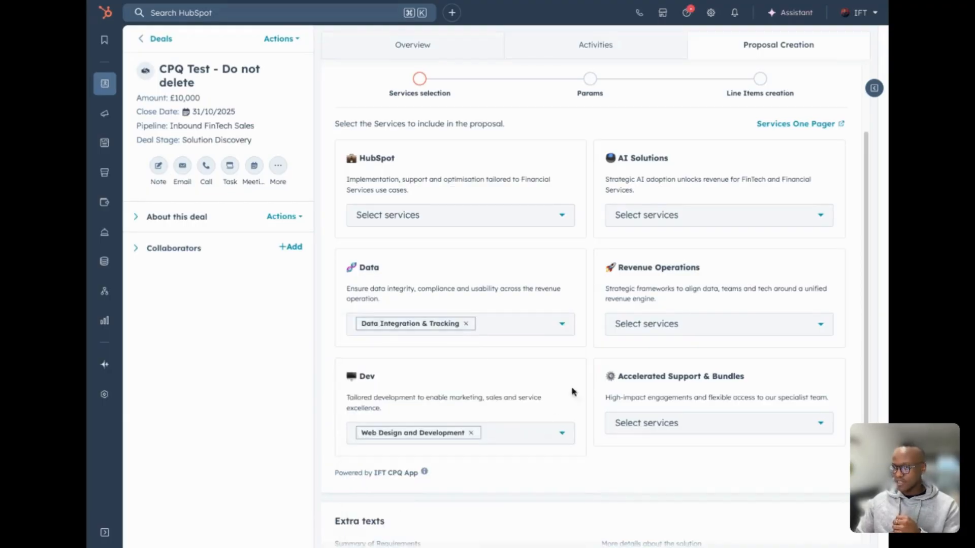
Advance the proposal from services selection to the Params stage
{"action": "scroll", "coordinate": [572, 404], "scroll_direction": "down", "scroll_amount": 1}
{"action": "mouse_move", "coordinate": [104, 232]}
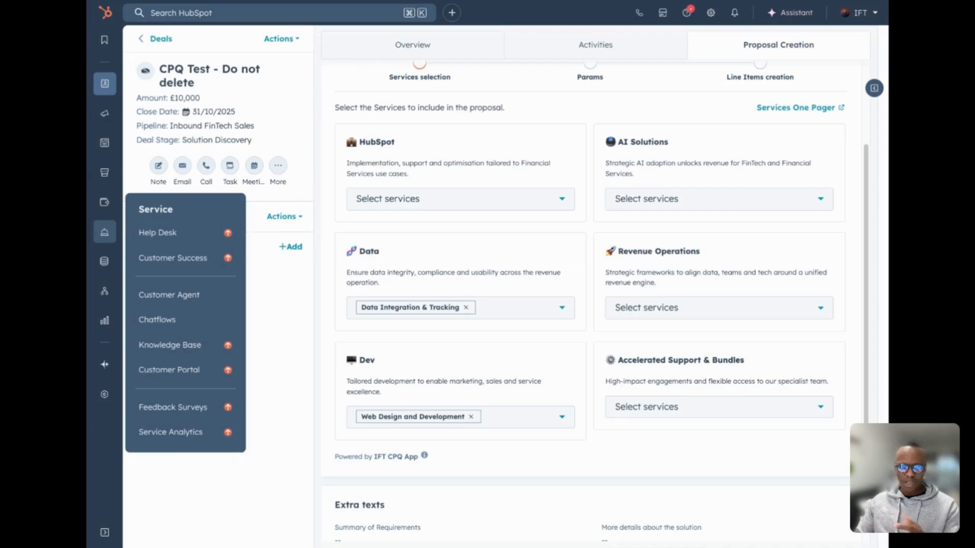
{"action": "scroll", "coordinate": [527, 325], "scroll_direction": "down", "scroll_amount": 2}
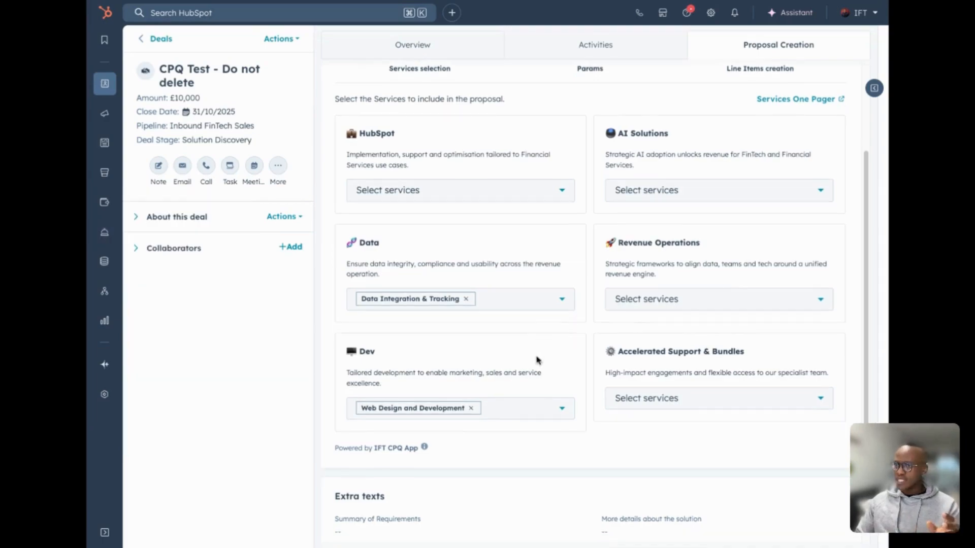
{"action": "scroll", "coordinate": [517, 409], "scroll_direction": "down", "scroll_amount": 1}
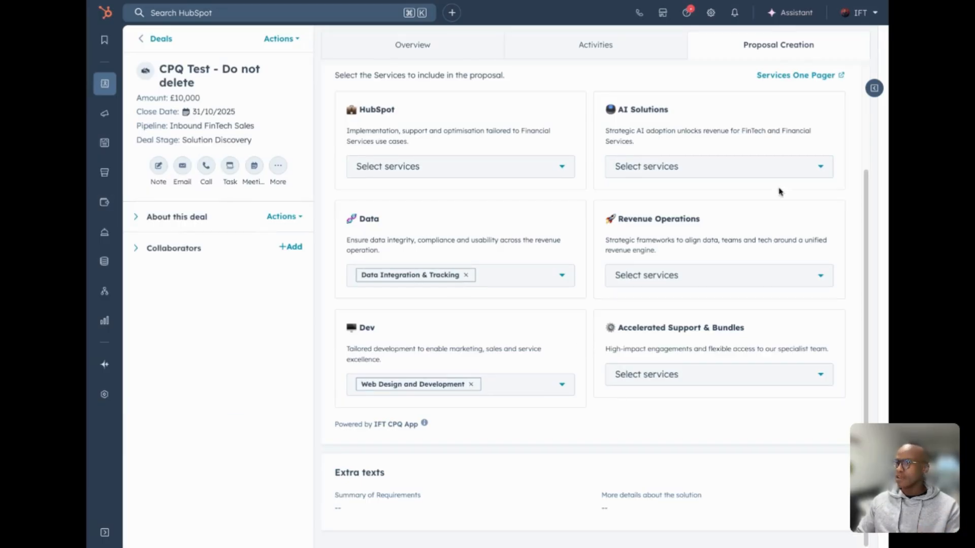
{"action": "scroll", "coordinate": [736, 198], "scroll_direction": "up", "scroll_amount": 3}
{"action": "left_click", "coordinate": [820, 133]}
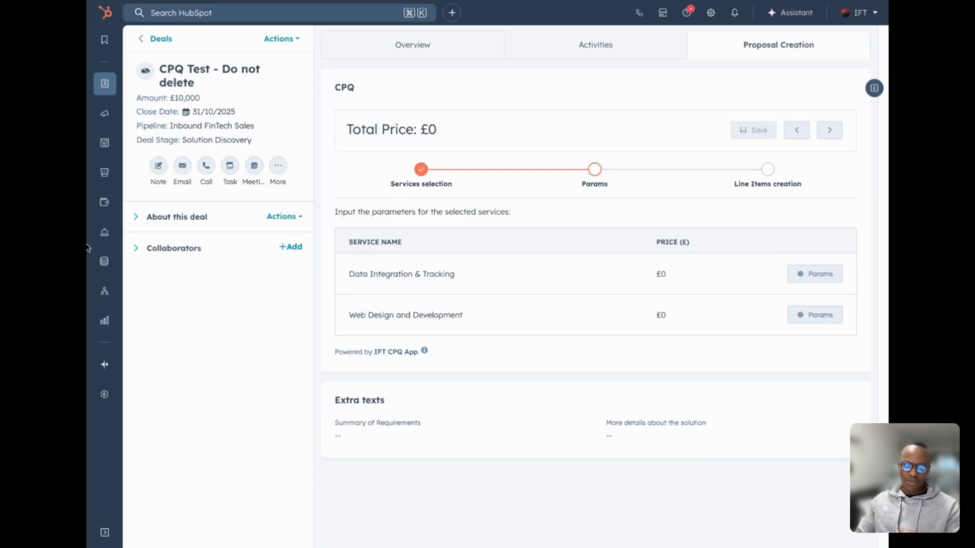
Set the type of web project to Web Design & Development in the Web Design and Development parameters
{"action": "left_click", "coordinate": [820, 315]}
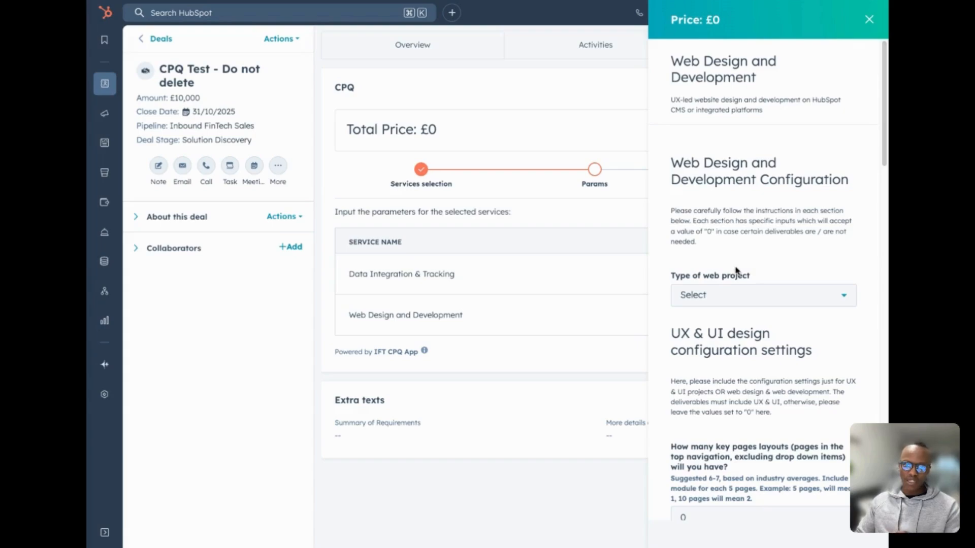
{"action": "scroll", "coordinate": [800, 291], "scroll_direction": "down", "scroll_amount": 1}
{"action": "left_click", "coordinate": [799, 287]}
{"action": "left_click", "coordinate": [753, 401]}
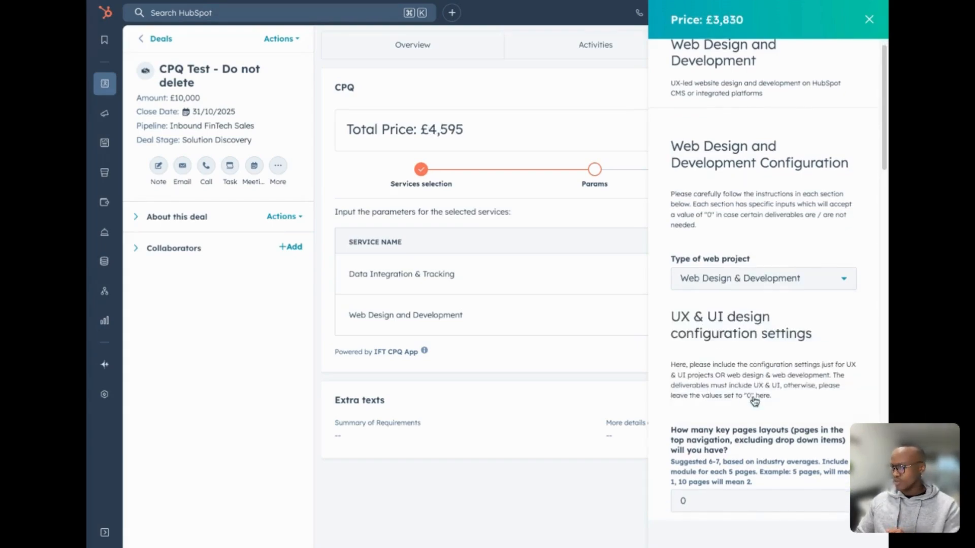
Set the key page layouts to 2, include UX Research and Information Architecture, and close the web design parameters
{"action": "scroll", "coordinate": [802, 302], "scroll_direction": "down", "scroll_amount": 3}
{"action": "left_click", "coordinate": [771, 329]}
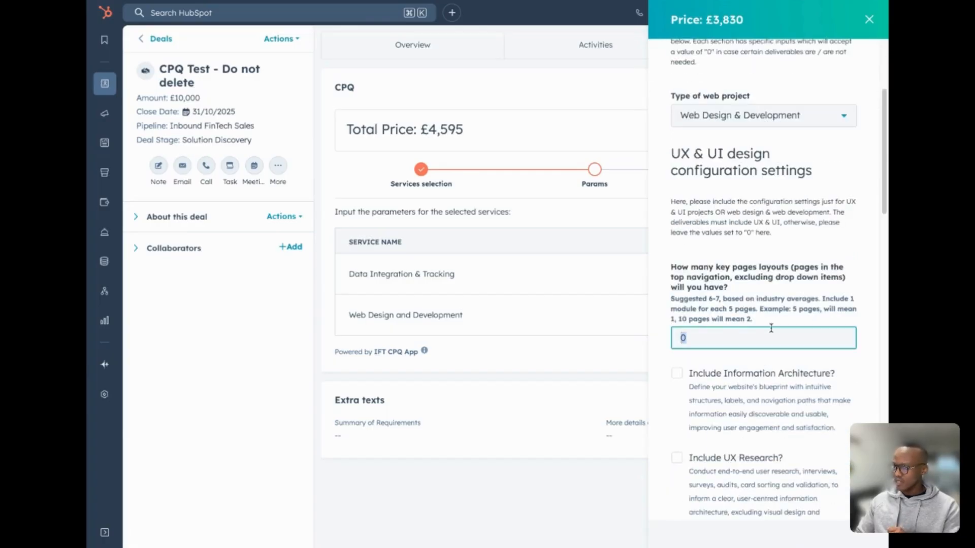
{"action": "scroll", "coordinate": [771, 328], "scroll_direction": "down", "scroll_amount": 2}
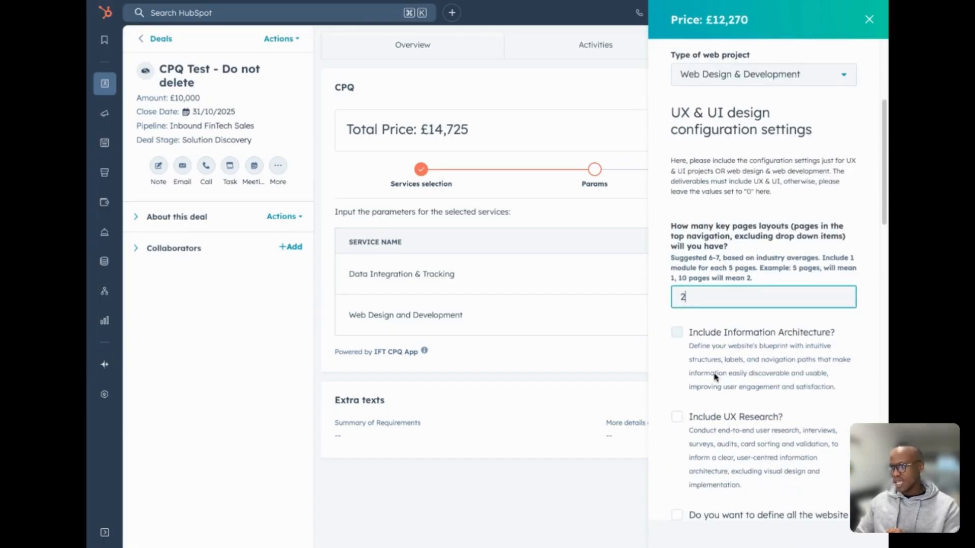
{"action": "left_click", "coordinate": [680, 417]}
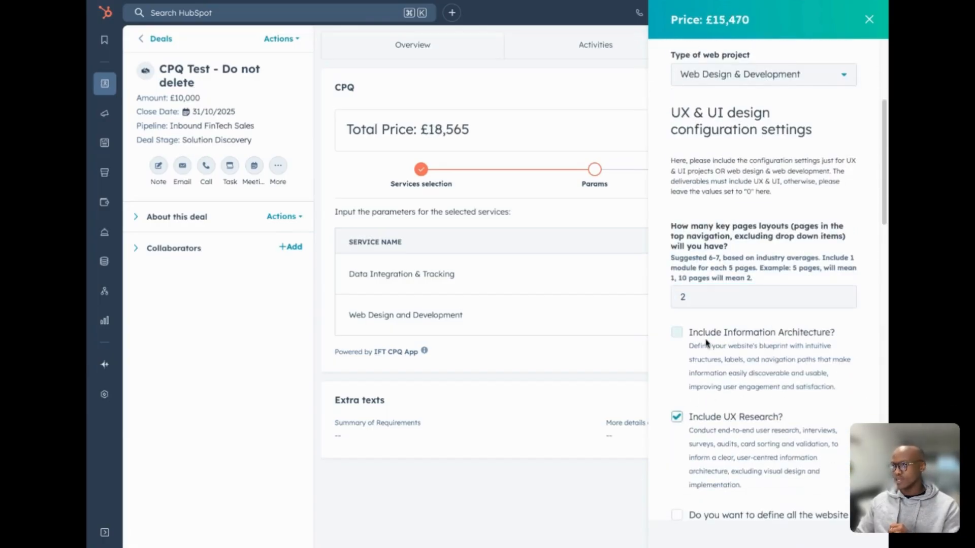
{"action": "left_click", "coordinate": [676, 333]}
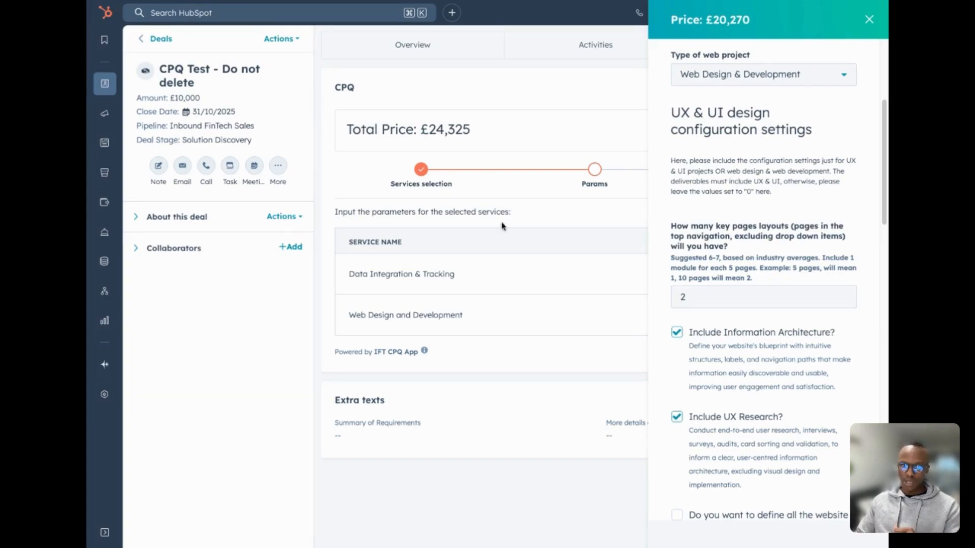
{"action": "left_click", "coordinate": [869, 19]}
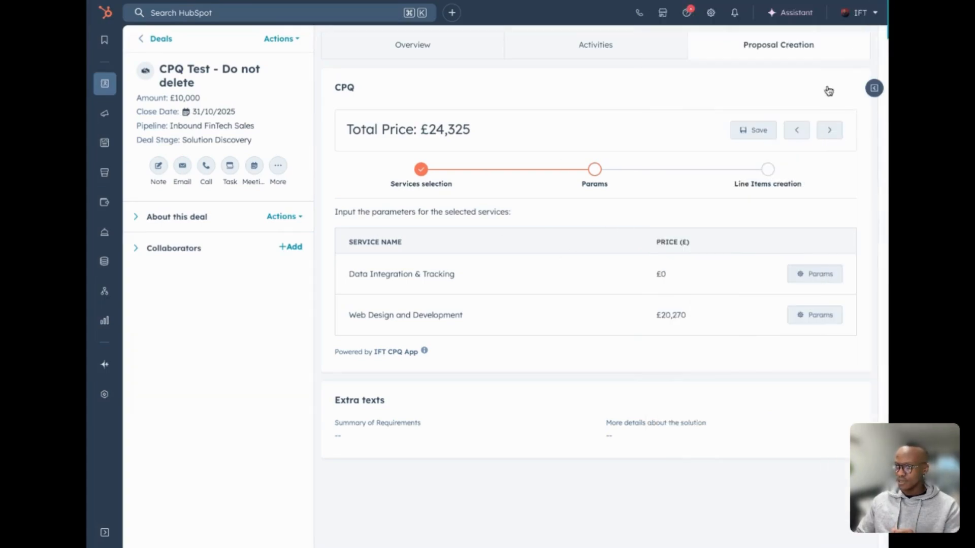
Include the Google Analytics, Google Search Console and Google Tag Manager health checks in the Data Integration & Tracking parameters
{"action": "left_click", "coordinate": [808, 272]}
{"action": "left_click", "coordinate": [677, 274]}
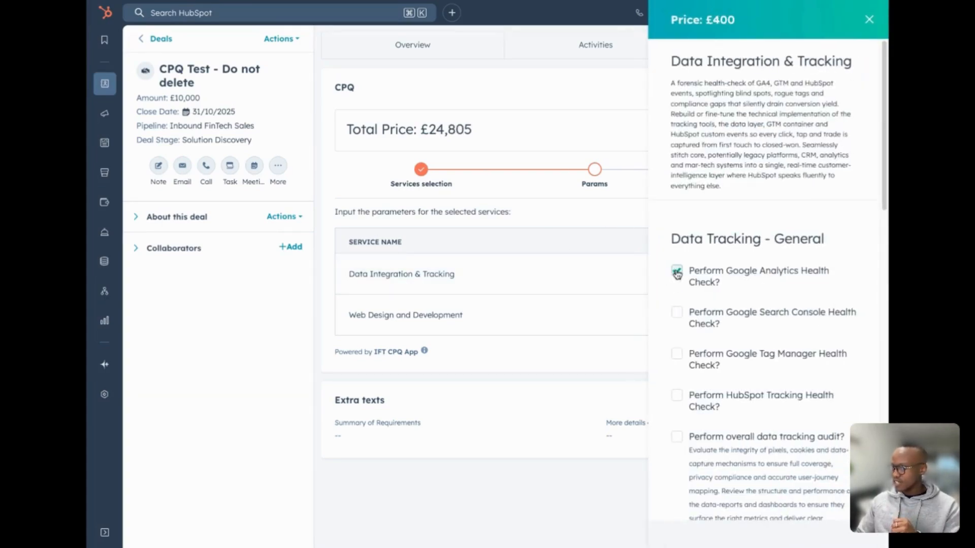
{"action": "left_click", "coordinate": [680, 315]}
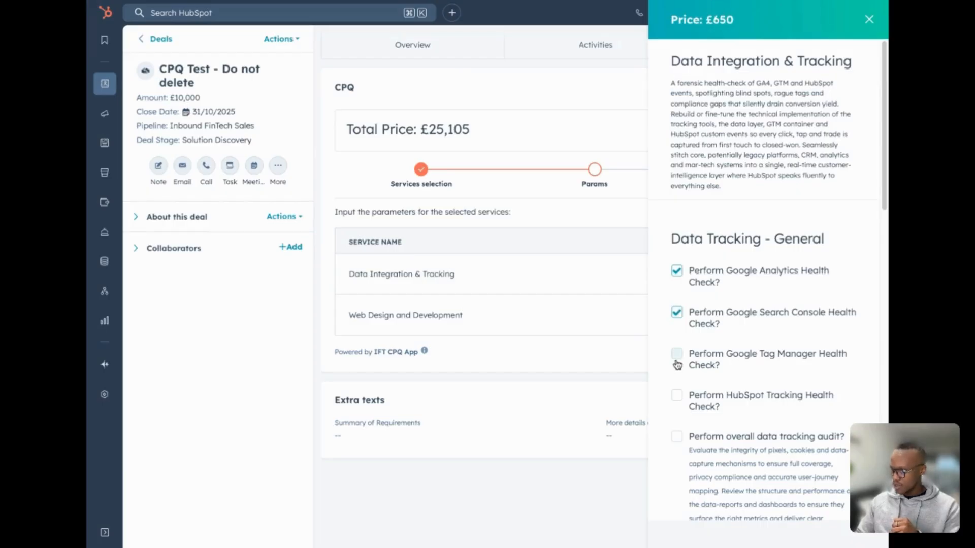
{"action": "left_click", "coordinate": [677, 358]}
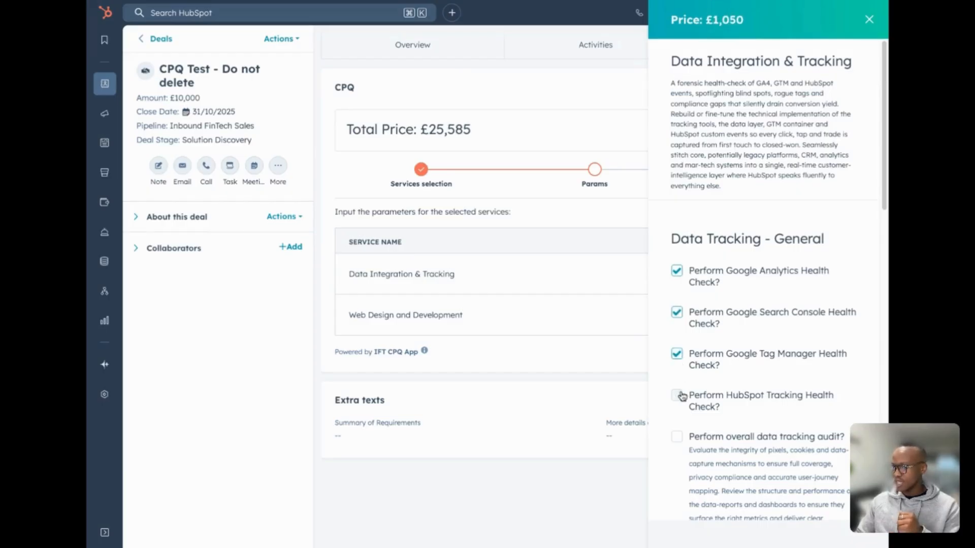
{"action": "left_click", "coordinate": [867, 20]}
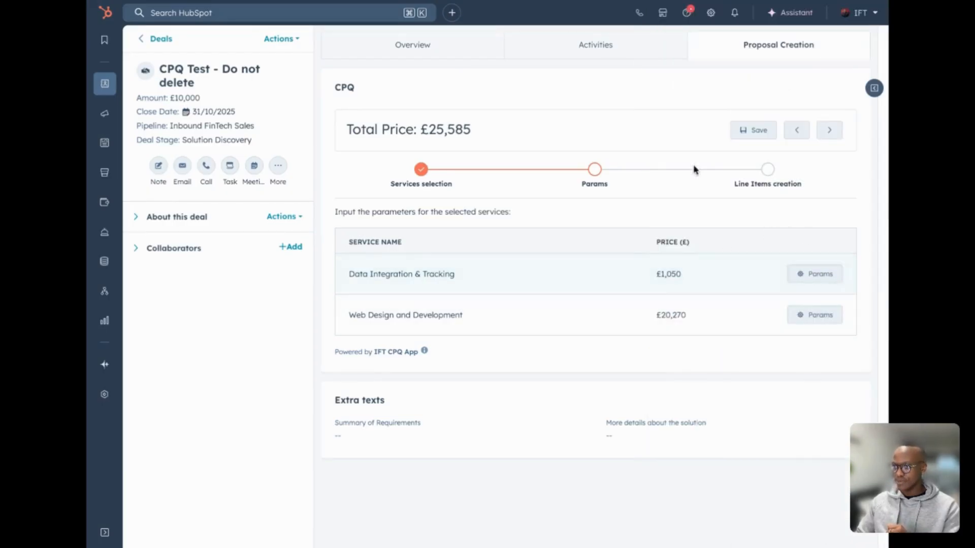
Advance to line items creation, review the project management percentage and module tables, and generate the deal's line items
{"action": "left_click", "coordinate": [827, 132]}
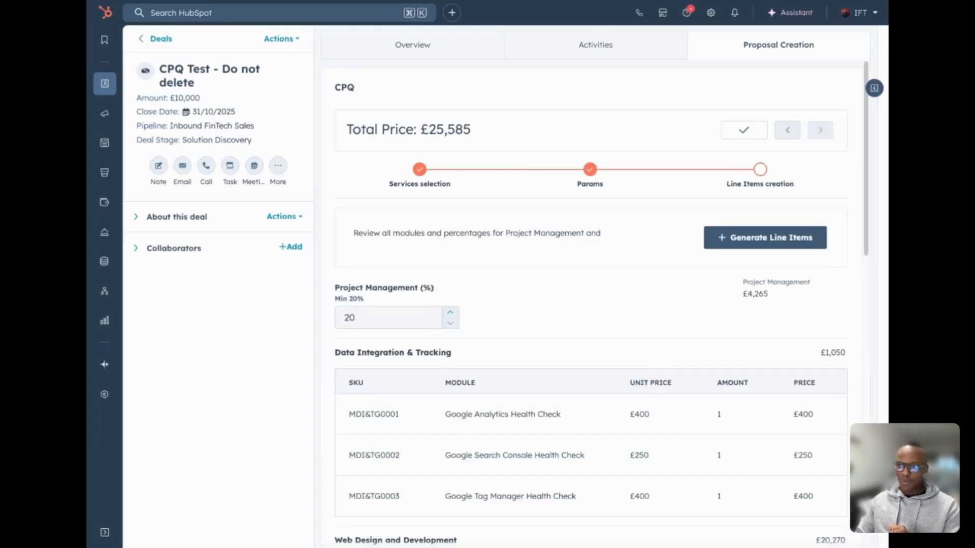
{"action": "scroll", "coordinate": [503, 289], "scroll_direction": "down", "scroll_amount": 1}
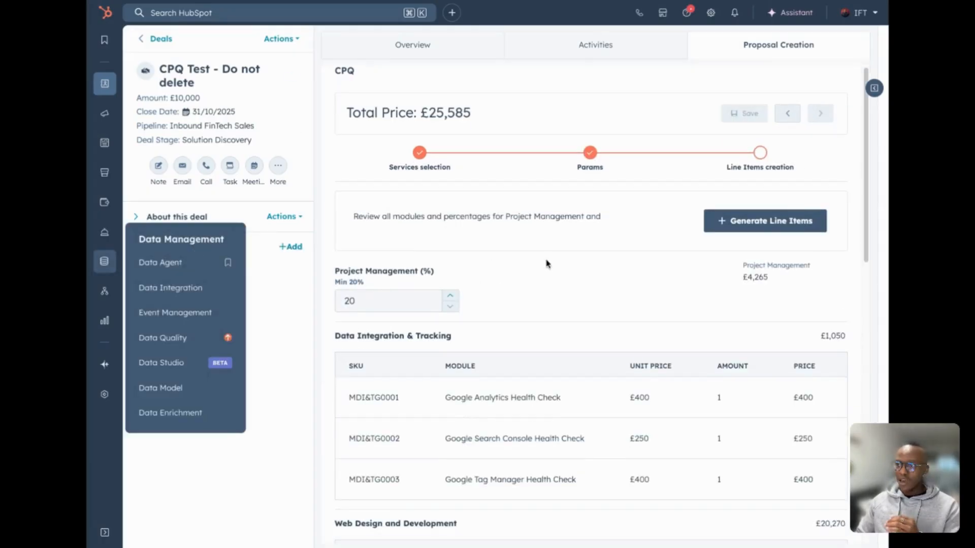
{"action": "scroll", "coordinate": [498, 288], "scroll_direction": "down", "scroll_amount": 1}
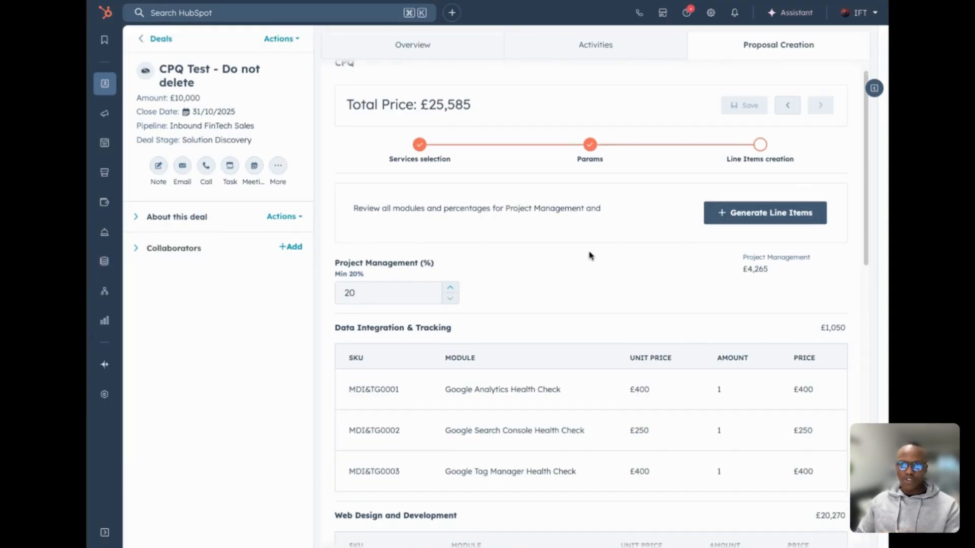
{"action": "scroll", "coordinate": [594, 274], "scroll_direction": "down", "scroll_amount": 1}
{"action": "scroll", "coordinate": [602, 303], "scroll_direction": "down", "scroll_amount": 2}
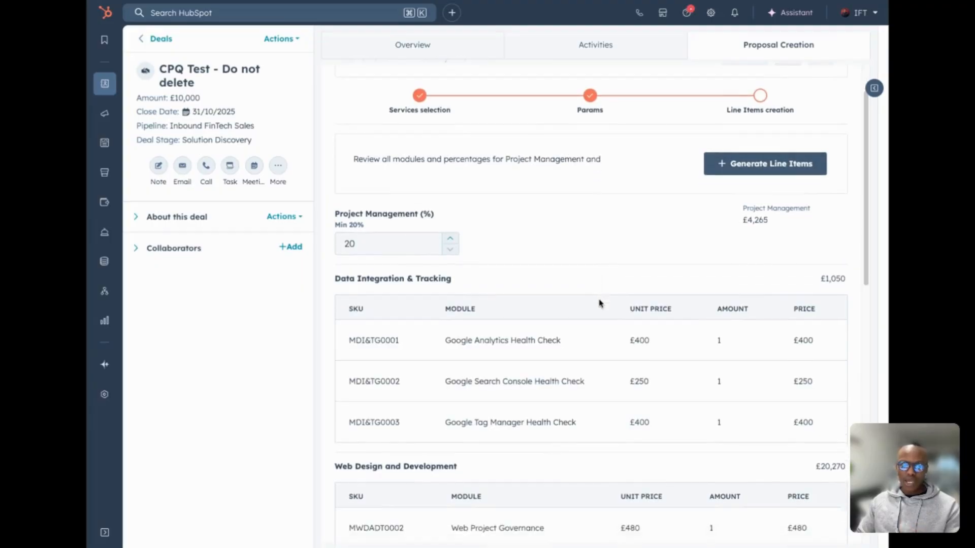
{"action": "scroll", "coordinate": [599, 304], "scroll_direction": "down", "scroll_amount": 3}
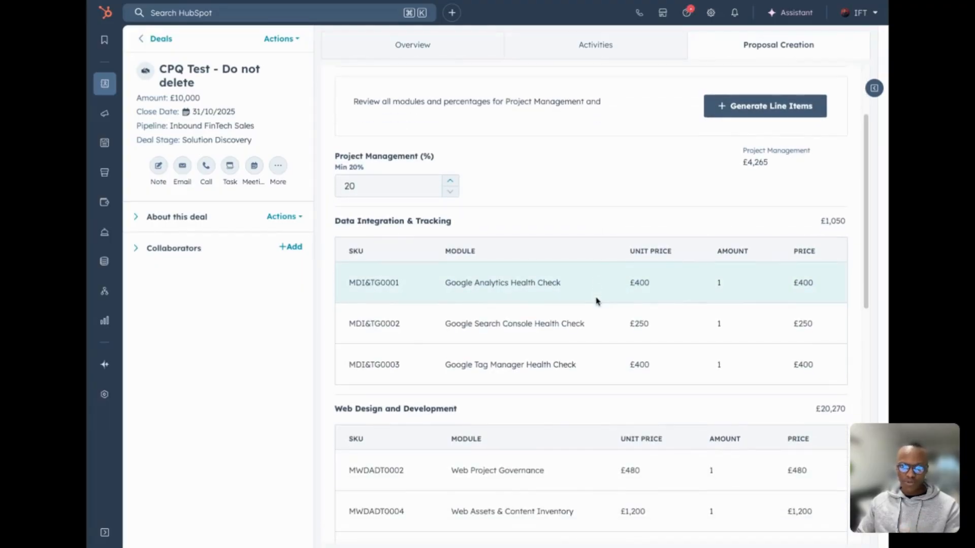
{"action": "scroll", "coordinate": [596, 301], "scroll_direction": "down", "scroll_amount": 1}
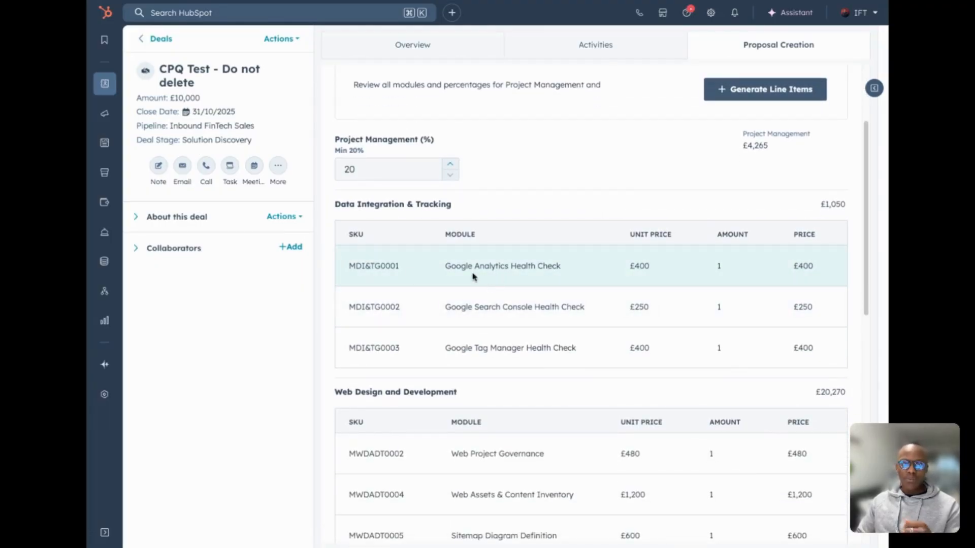
{"action": "scroll", "coordinate": [509, 251], "scroll_direction": "up", "scroll_amount": 1}
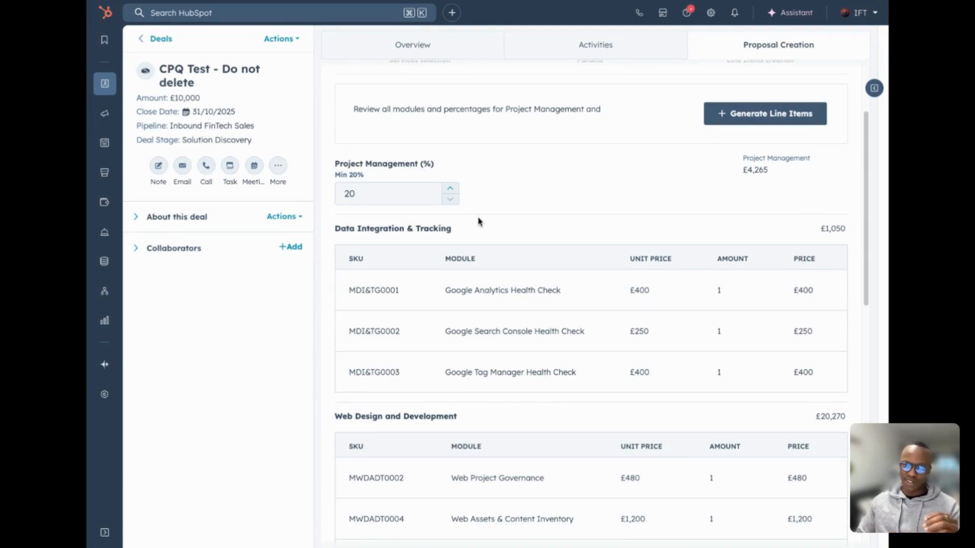
{"action": "scroll", "coordinate": [625, 255], "scroll_direction": "down", "scroll_amount": 1}
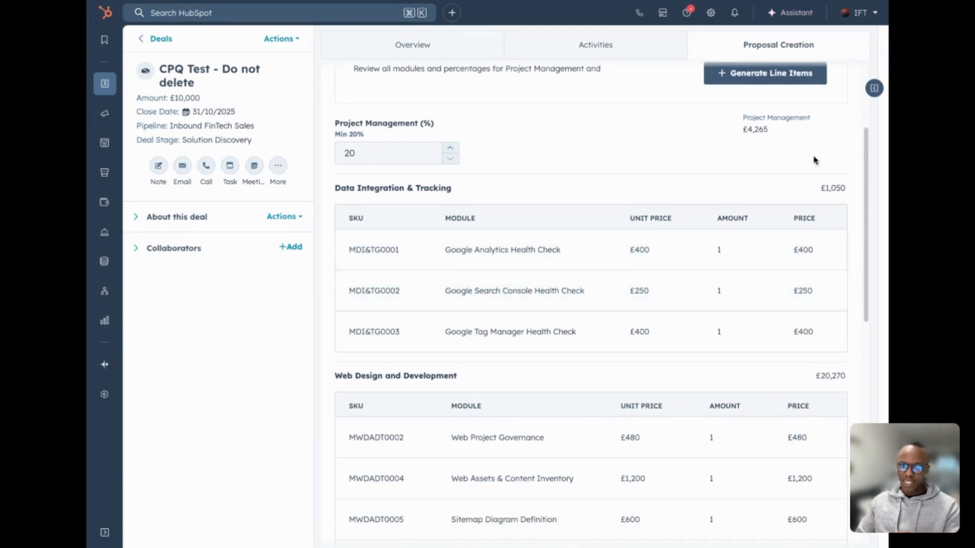
{"action": "left_click", "coordinate": [812, 77]}
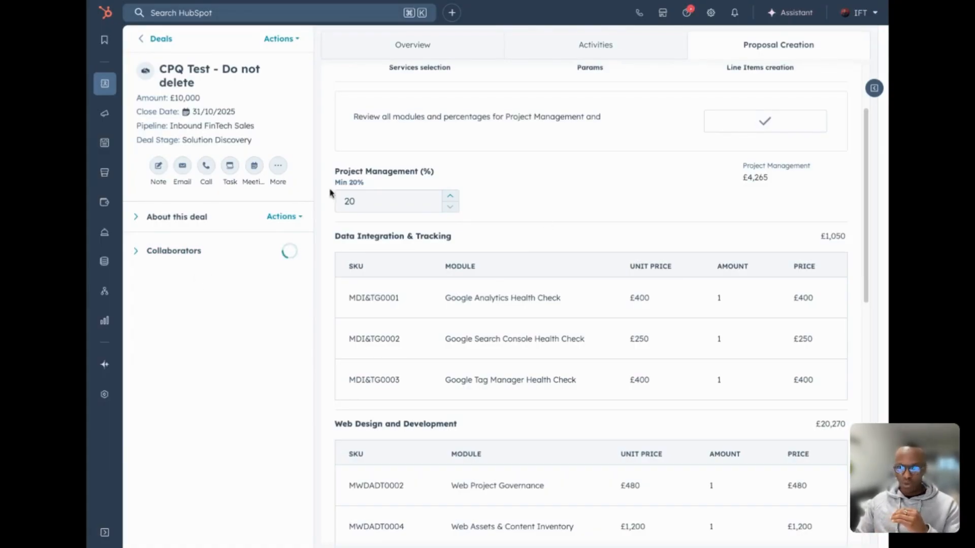
Expand the deal's associations sidebar and examine the full list of generated line items
{"action": "left_click", "coordinate": [874, 88]}
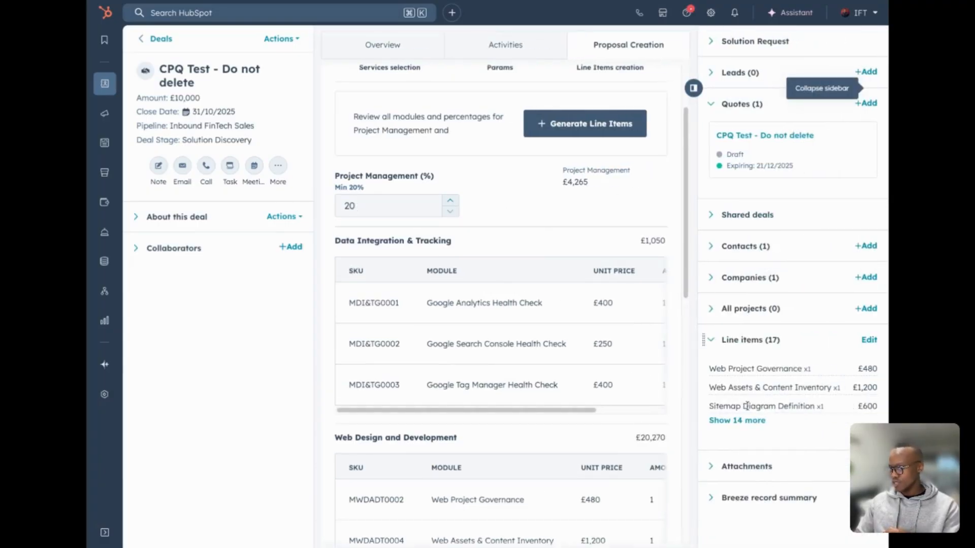
{"action": "left_click", "coordinate": [748, 422]}
{"action": "scroll", "coordinate": [798, 375], "scroll_direction": "down", "scroll_amount": 2}
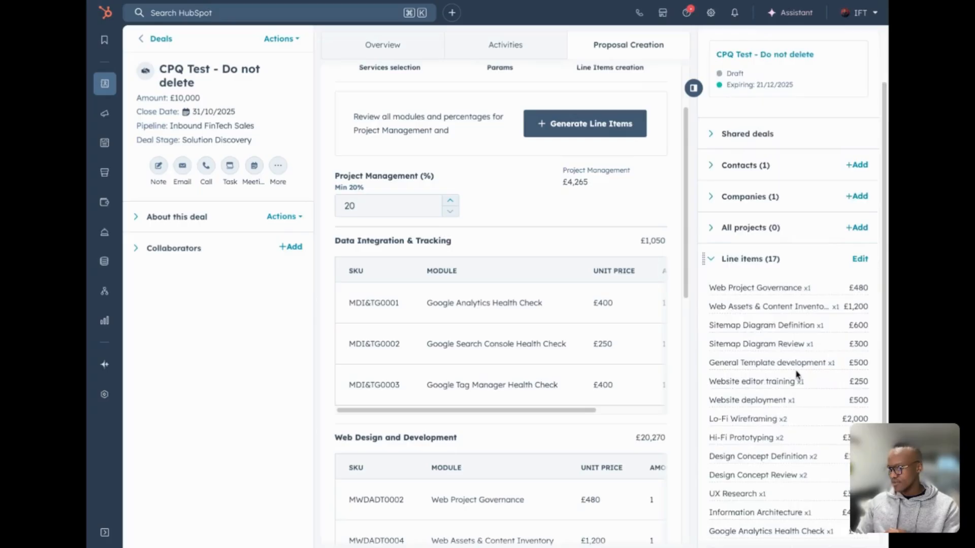
Start adding a quote to the deal from its associated quotes
{"action": "scroll", "coordinate": [799, 372], "scroll_direction": "up", "scroll_amount": 3}
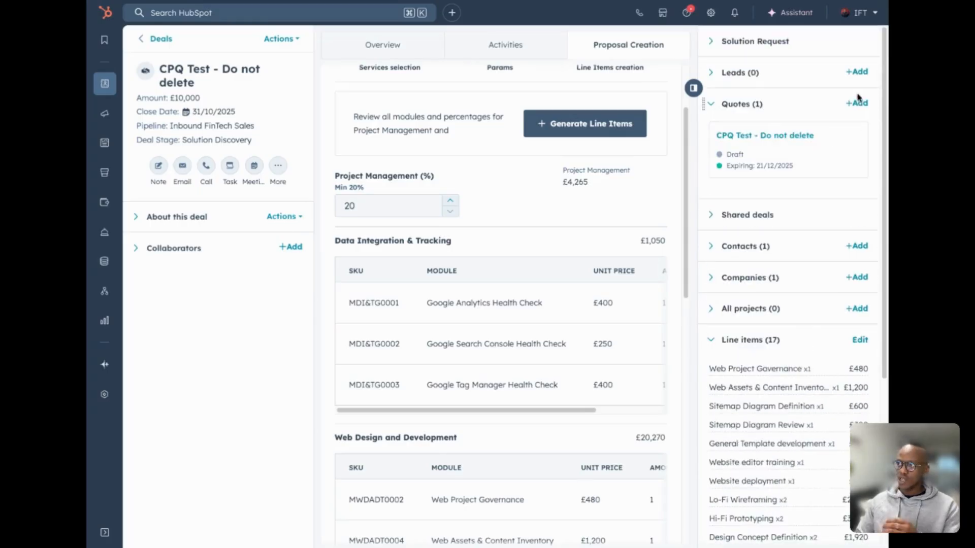
{"action": "left_click", "coordinate": [859, 104]}
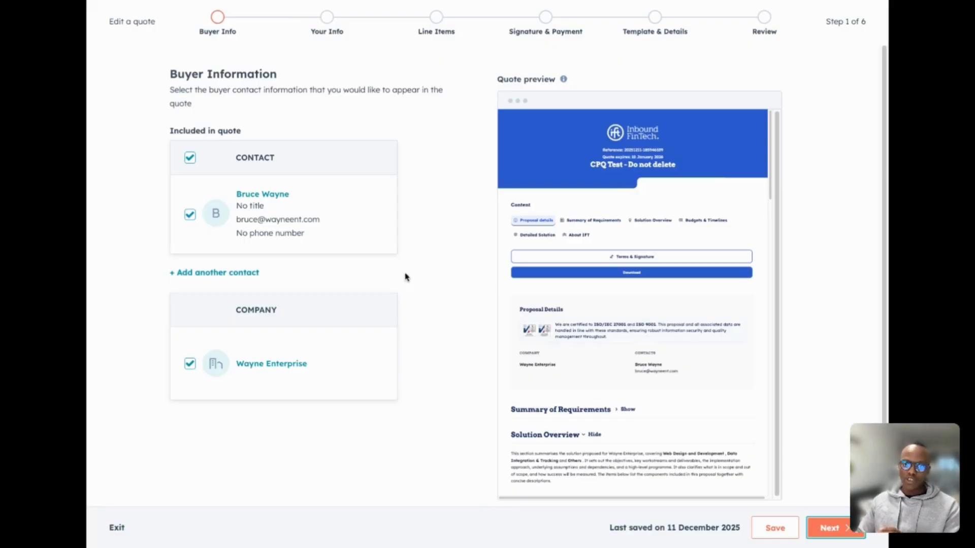
Accept the buyer contact and company and the sender information for the quote, and continue to its line items
{"action": "scroll", "coordinate": [409, 279], "scroll_direction": "down", "scroll_amount": 1}
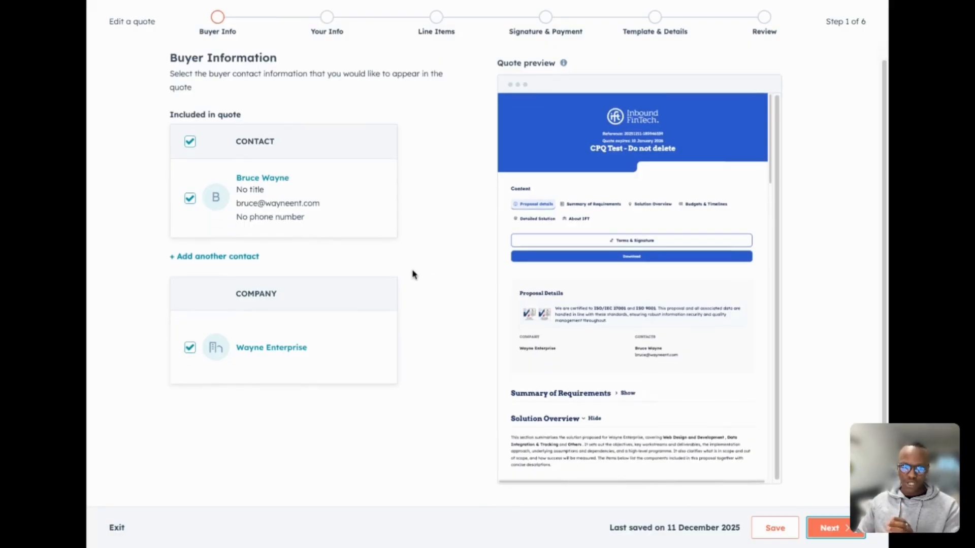
{"action": "left_click", "coordinate": [827, 528]}
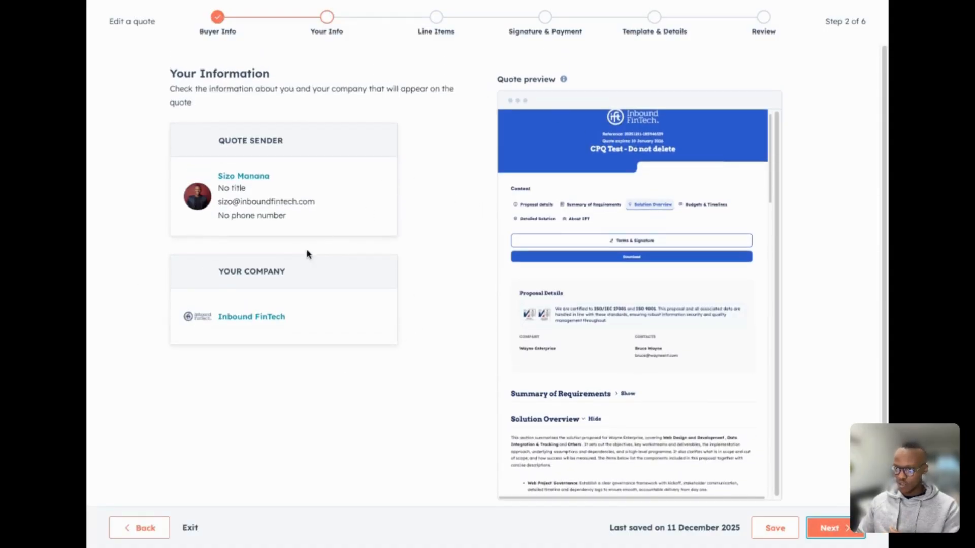
{"action": "left_click", "coordinate": [819, 537]}
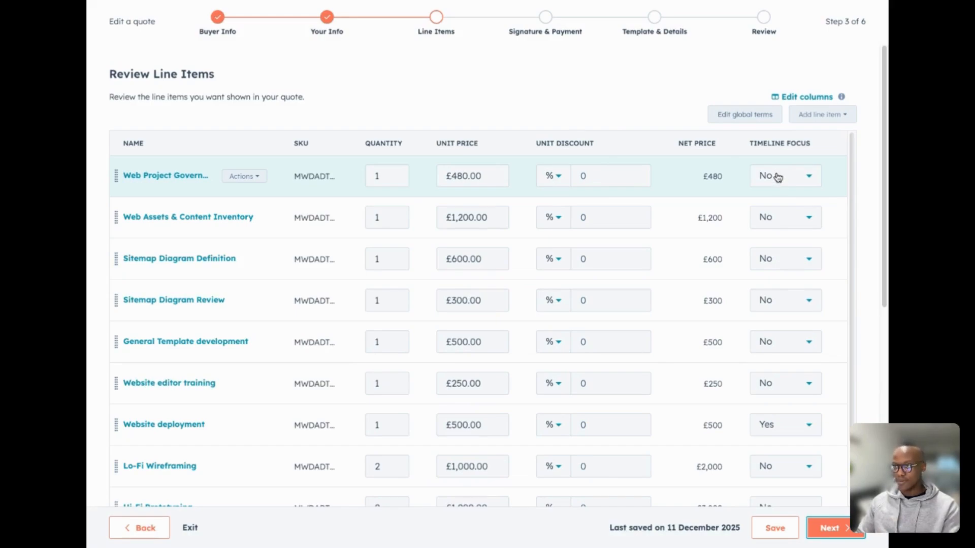
Accept the quote's line items, no-signature option and Proposal template details, and continue to the final review
{"action": "left_click", "coordinate": [852, 530]}
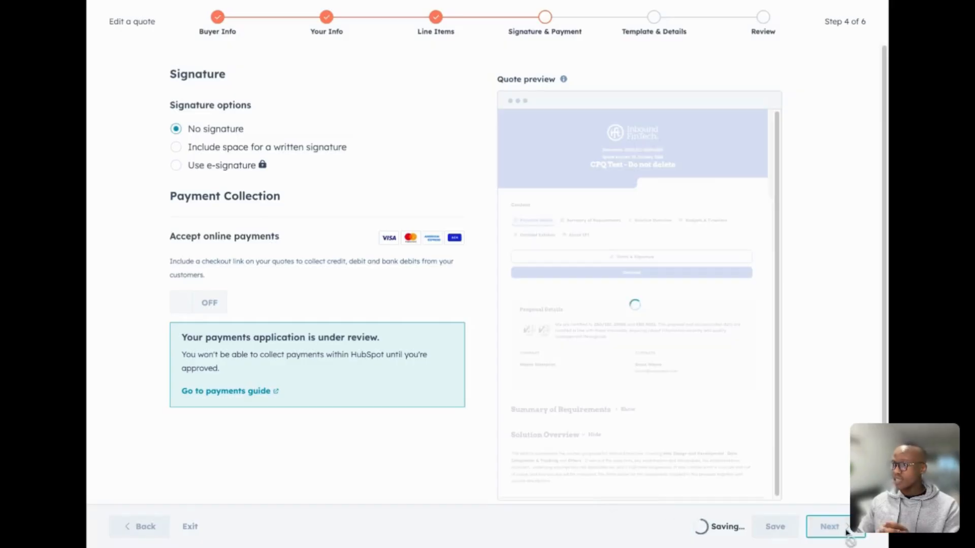
{"action": "left_click", "coordinate": [829, 527]}
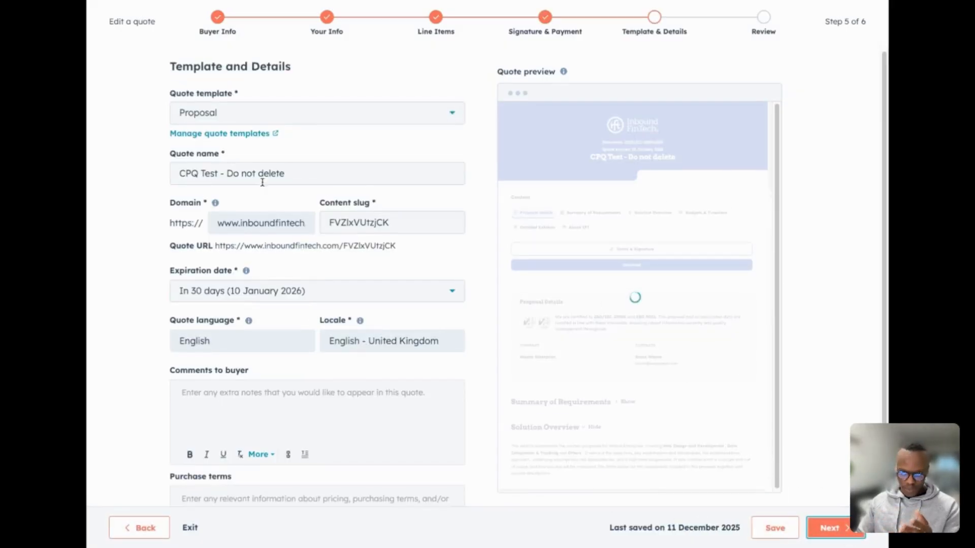
{"action": "scroll", "coordinate": [376, 289], "scroll_direction": "down", "scroll_amount": 1}
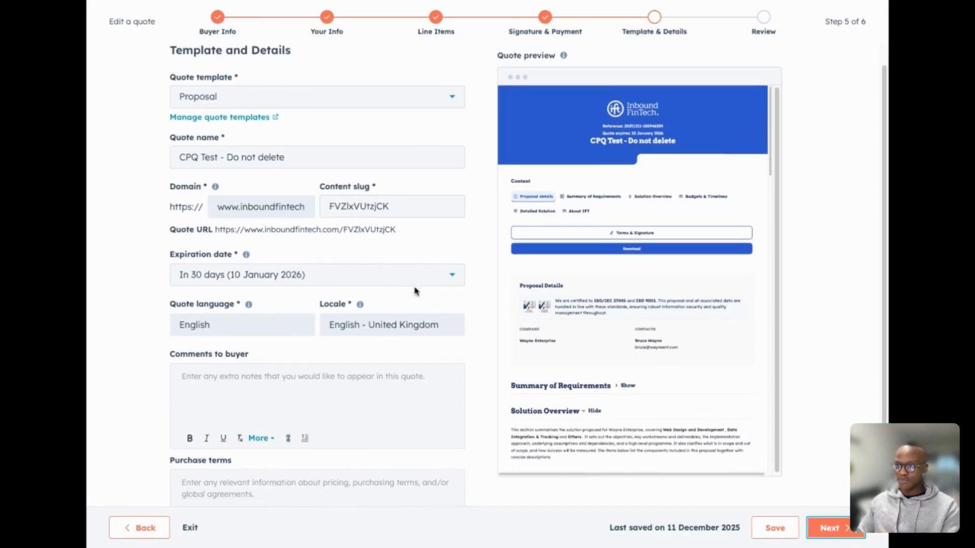
{"action": "left_click", "coordinate": [836, 529]}
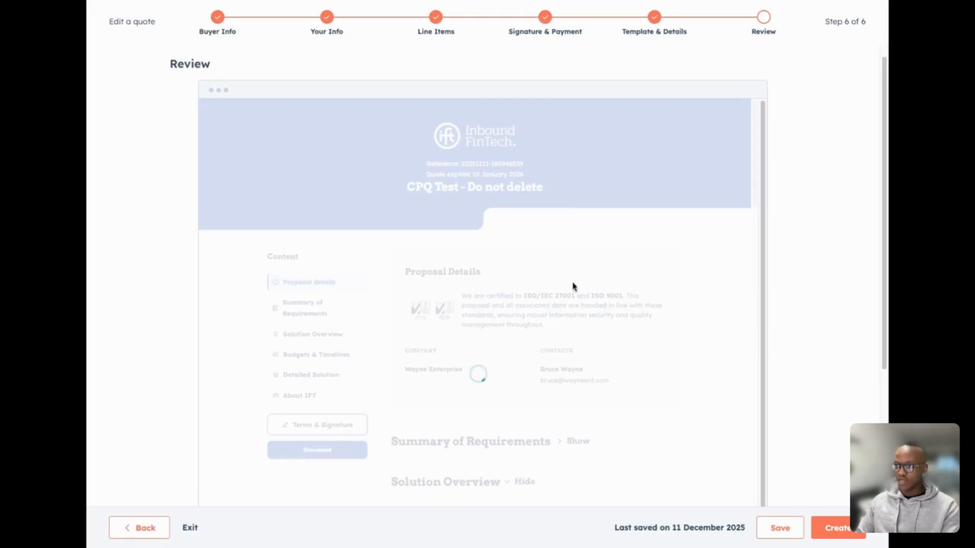
Examine the proposal in the quote review, from the proposal details down to the solution overview
{"action": "scroll", "coordinate": [564, 308], "scroll_direction": "down", "scroll_amount": 1}
{"action": "scroll", "coordinate": [592, 291], "scroll_direction": "down", "scroll_amount": 1}
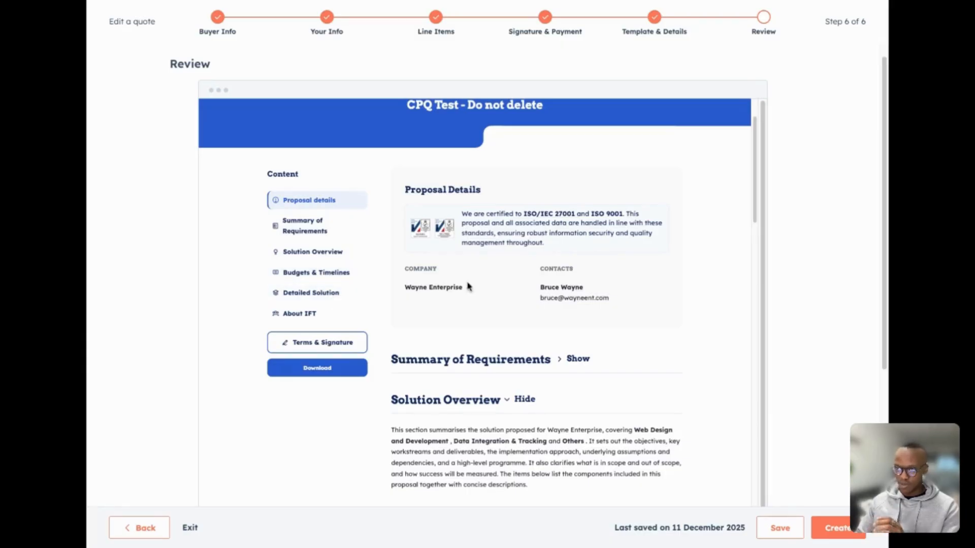
{"action": "scroll", "coordinate": [520, 323], "scroll_direction": "down", "scroll_amount": 2}
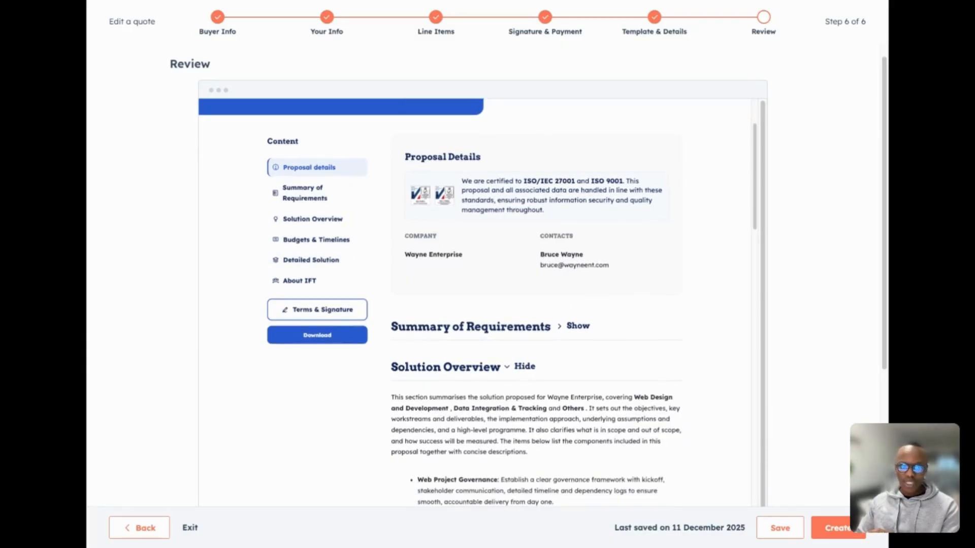